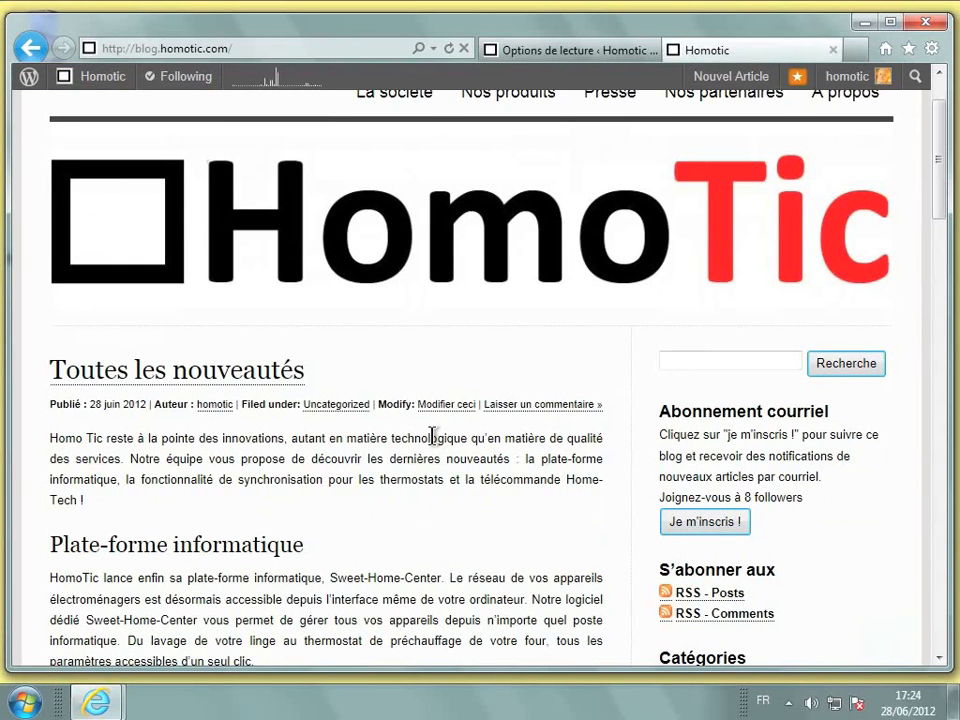
Step: Look over the blog's home page articles, and in the reading options limit site pages to 5 articles and save
{"action": "scroll", "coordinate": [433, 440], "scroll_direction": "down", "scroll_amount": 5}
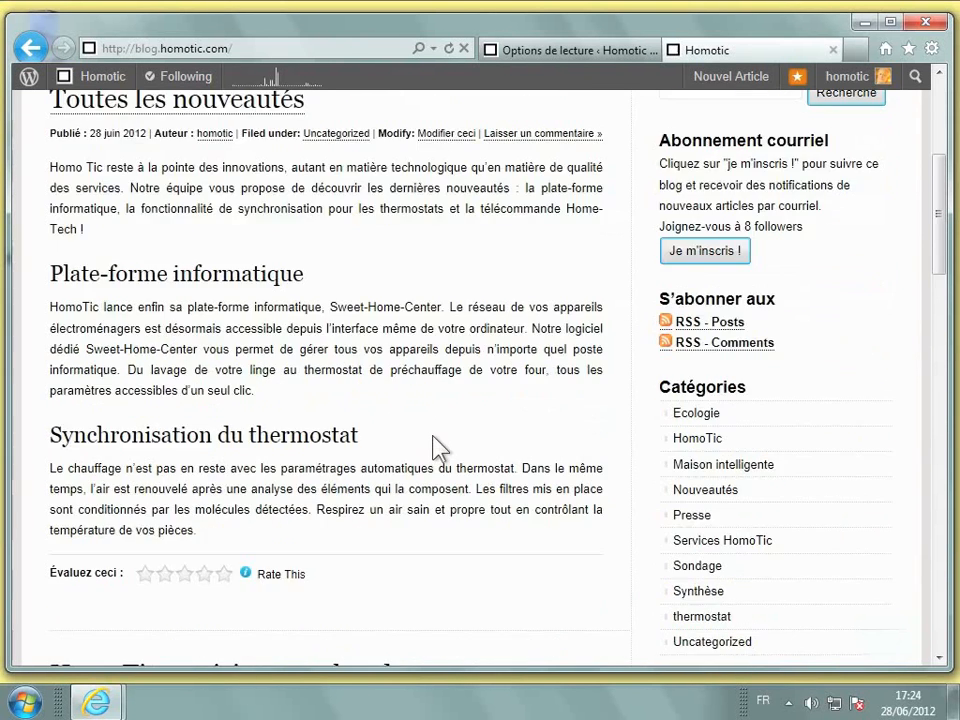
{"action": "scroll", "coordinate": [440, 450], "scroll_direction": "down", "scroll_amount": 1}
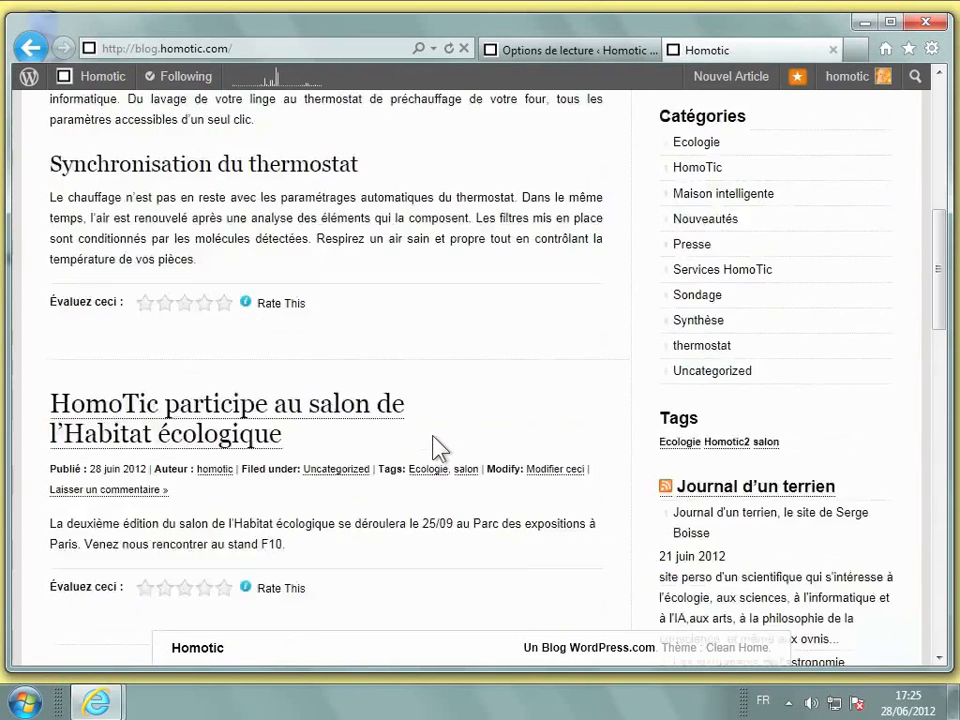
{"action": "scroll", "coordinate": [440, 450], "scroll_direction": "up", "scroll_amount": 3}
{"action": "scroll", "coordinate": [440, 450], "scroll_direction": "up", "scroll_amount": 2}
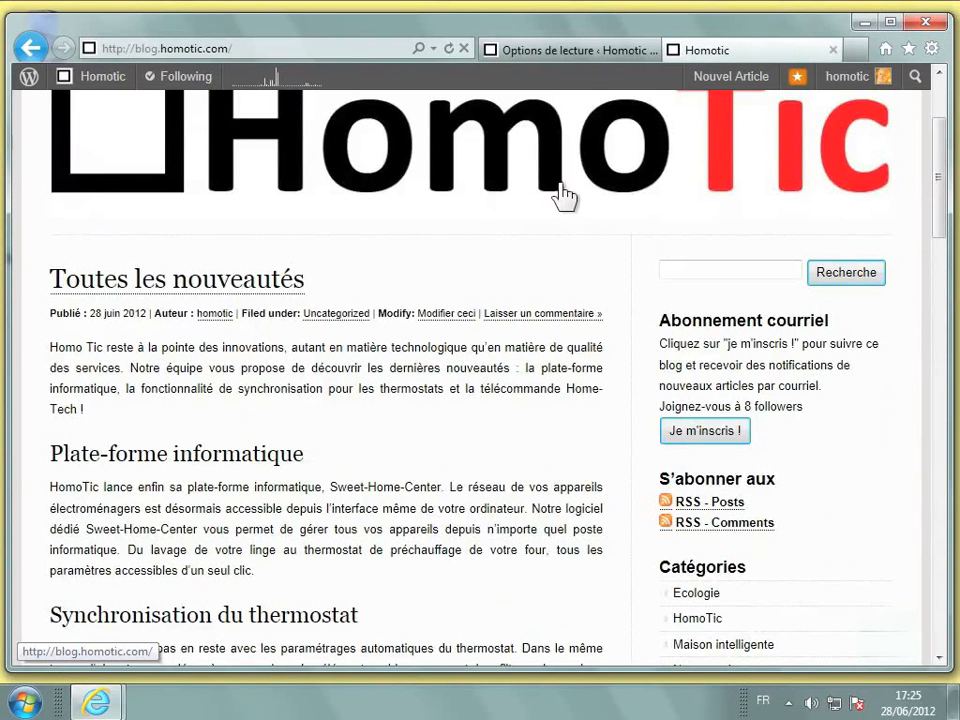
{"action": "left_click", "coordinate": [570, 50]}
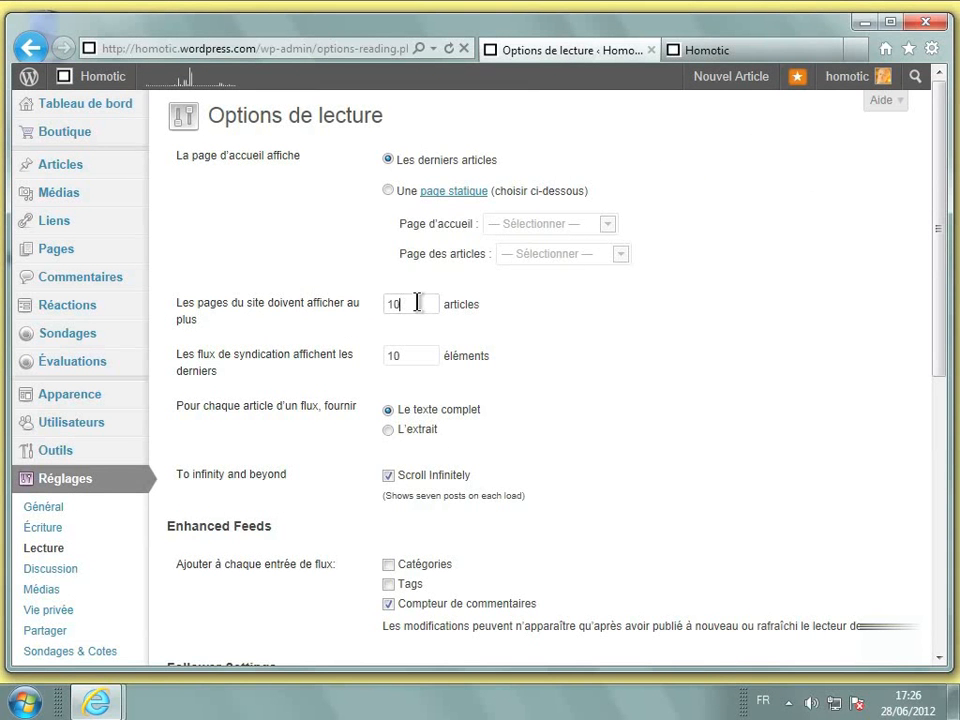
{"action": "left_click_drag", "start_coordinate": [420, 305], "coordinate": [383, 303]}
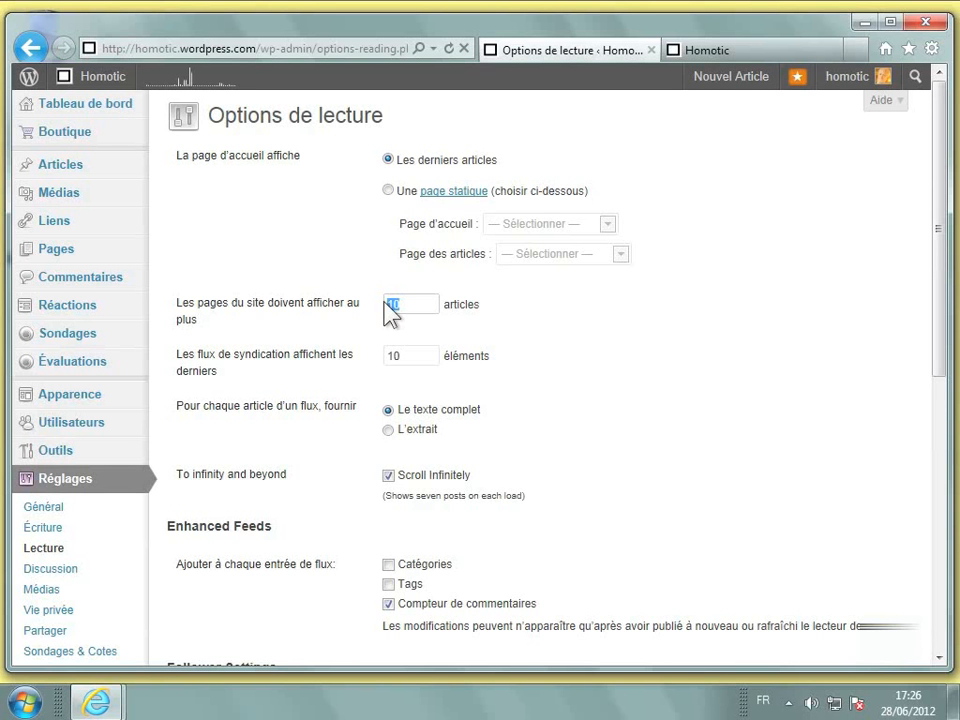
{"action": "type", "text": "5"}
{"action": "scroll", "coordinate": [388, 312], "scroll_direction": "down", "scroll_amount": 2}
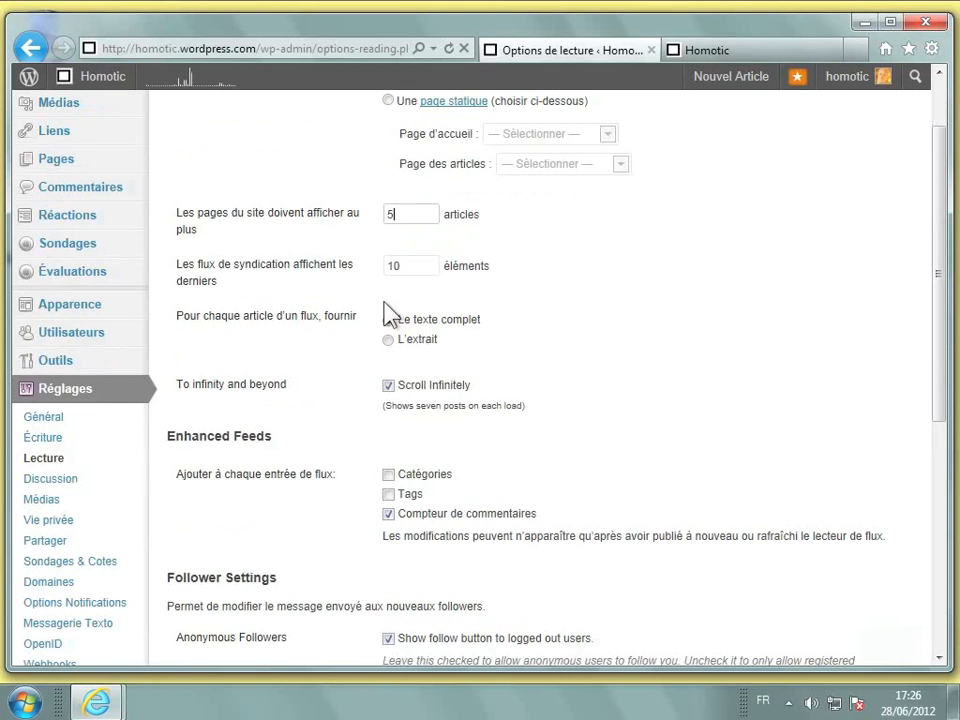
{"action": "scroll", "coordinate": [388, 312], "scroll_direction": "down", "scroll_amount": 8}
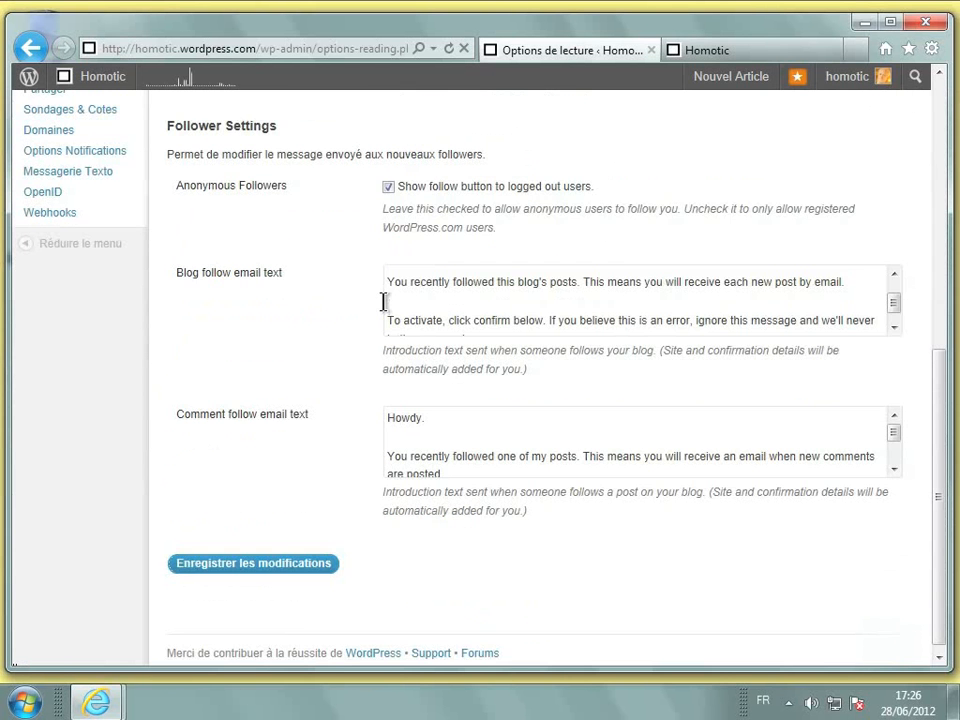
{"action": "left_click", "coordinate": [285, 568]}
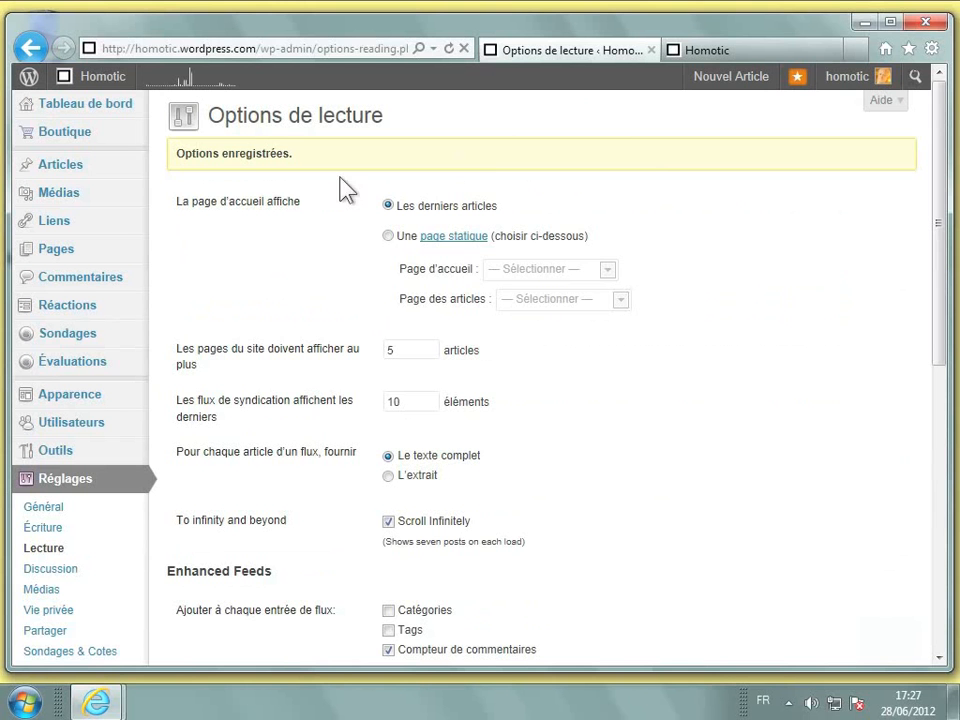
Step: List the published articles and open "Synthèse – Dossier de Presse" for editing
{"action": "mouse_move", "coordinate": [68, 178]}
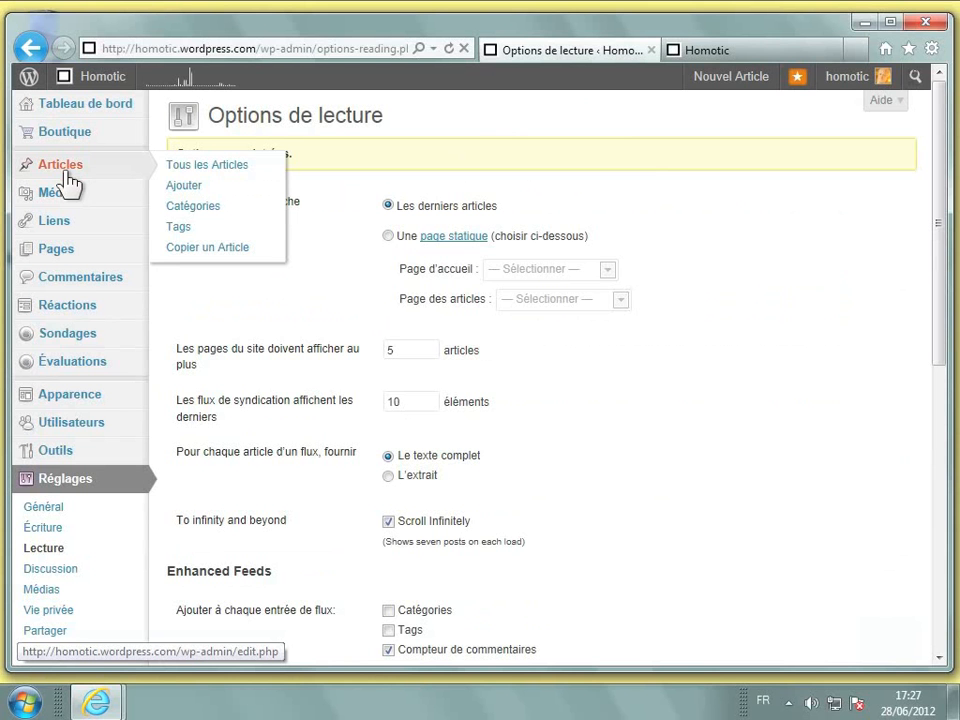
{"action": "left_click", "coordinate": [213, 166]}
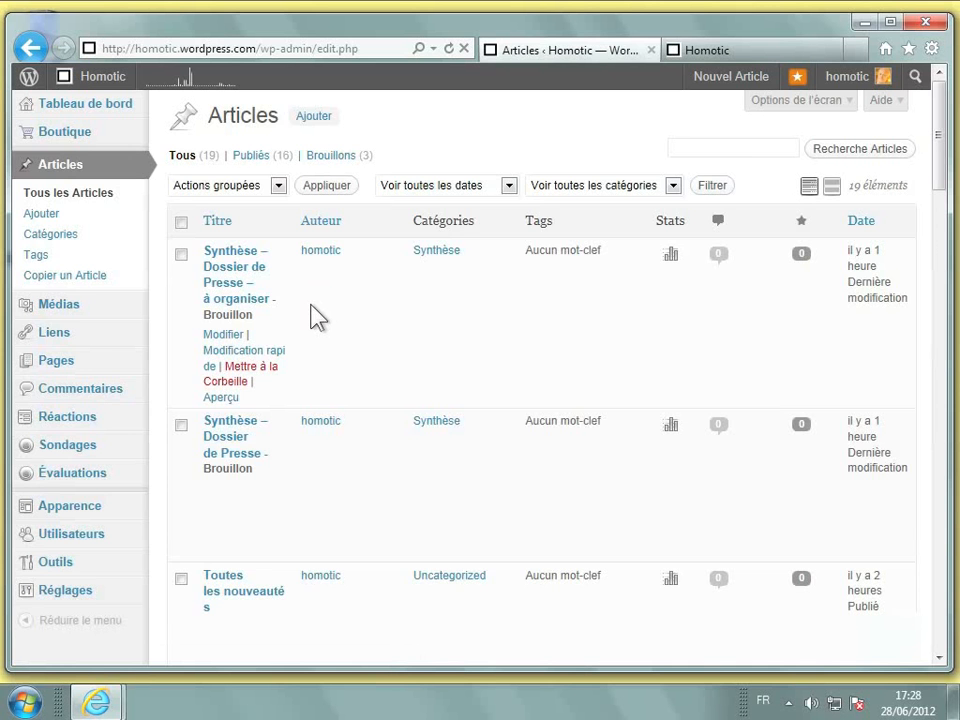
{"action": "scroll", "coordinate": [317, 318], "scroll_direction": "down", "scroll_amount": 3}
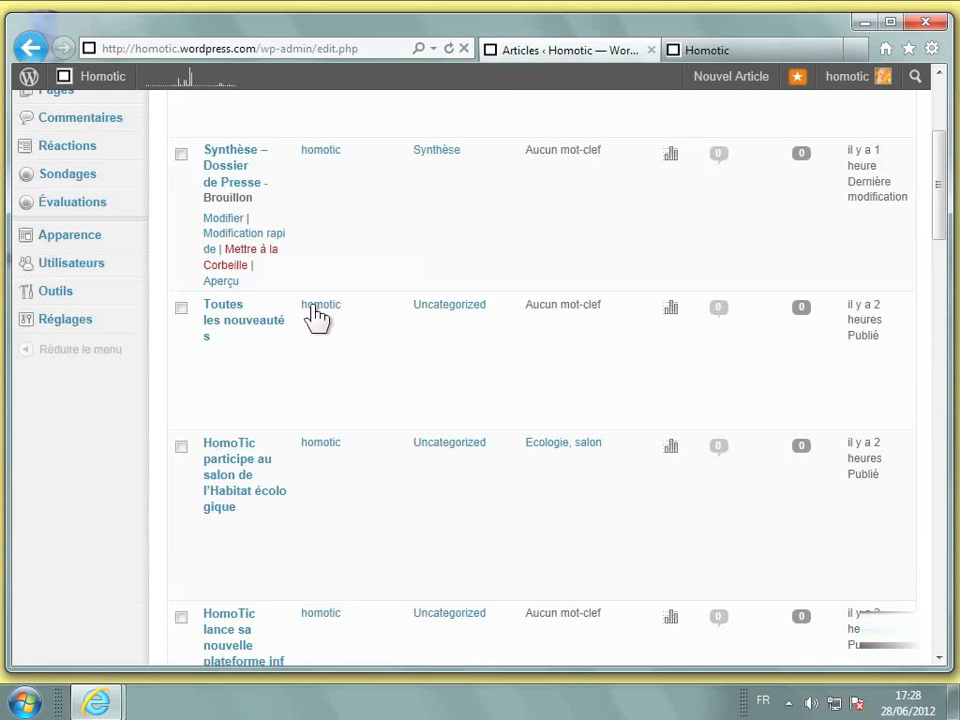
{"action": "scroll", "coordinate": [317, 318], "scroll_direction": "up", "scroll_amount": 3}
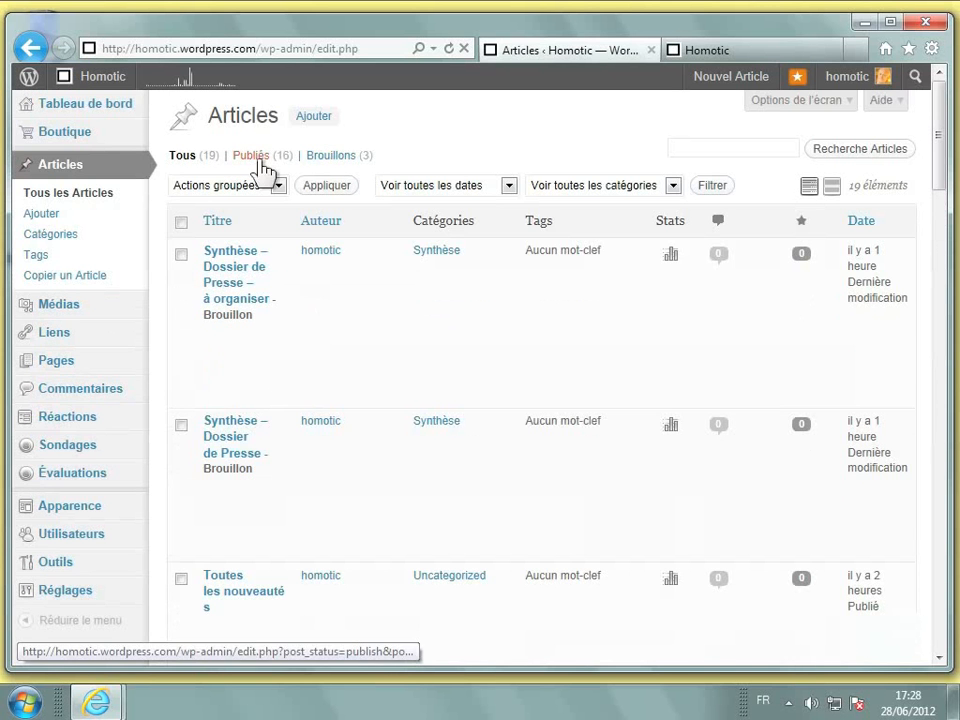
{"action": "left_click", "coordinate": [256, 160]}
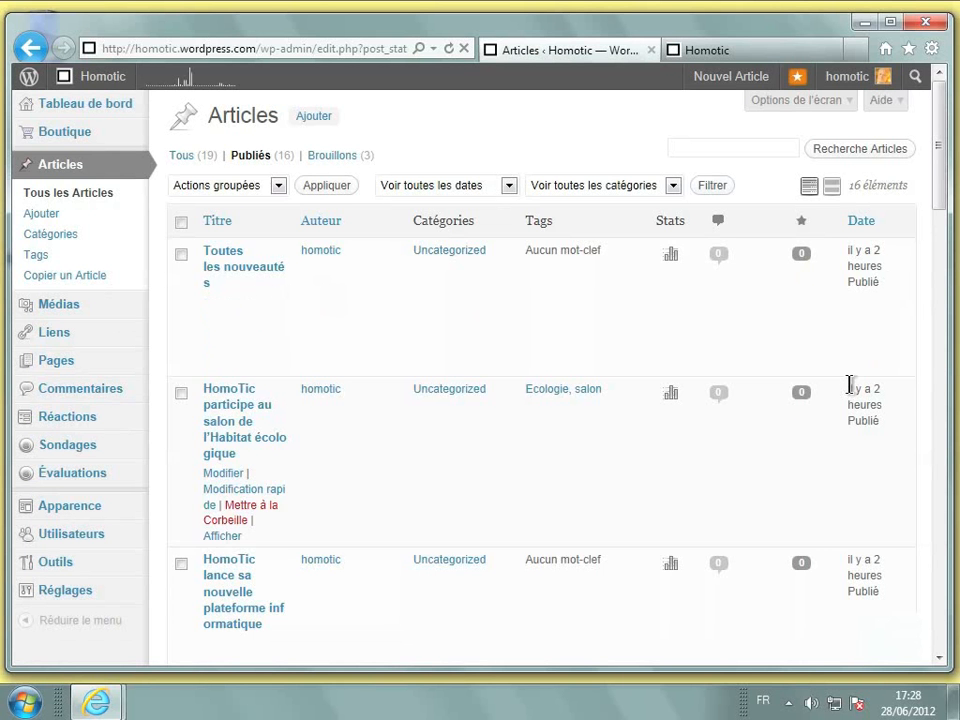
{"action": "scroll", "coordinate": [851, 388], "scroll_direction": "down", "scroll_amount": 4}
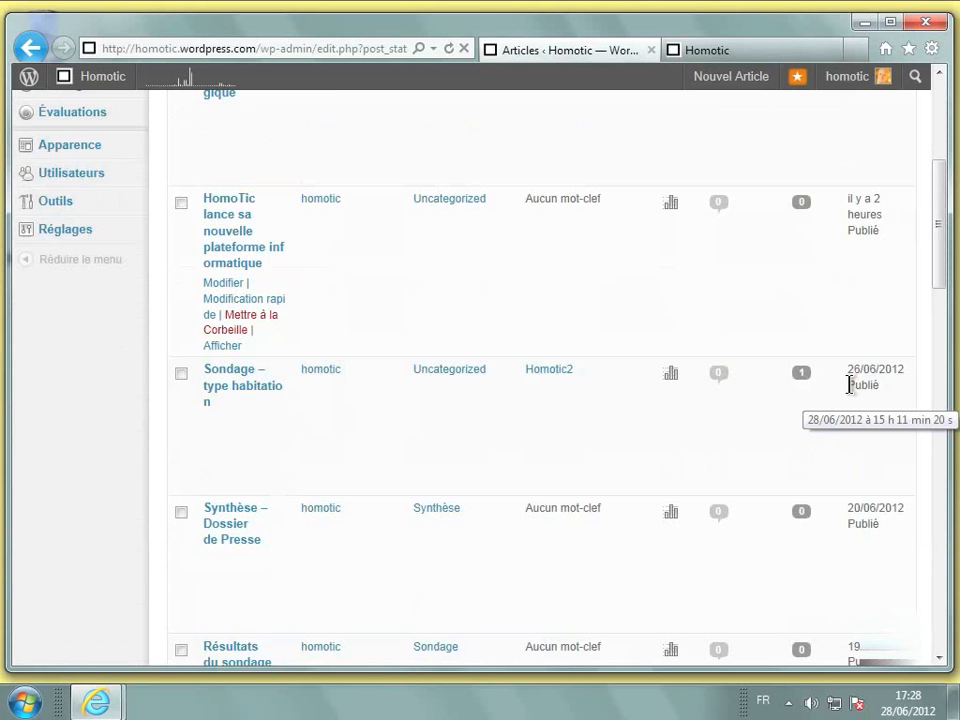
{"action": "scroll", "coordinate": [851, 390], "scroll_direction": "down", "scroll_amount": 1}
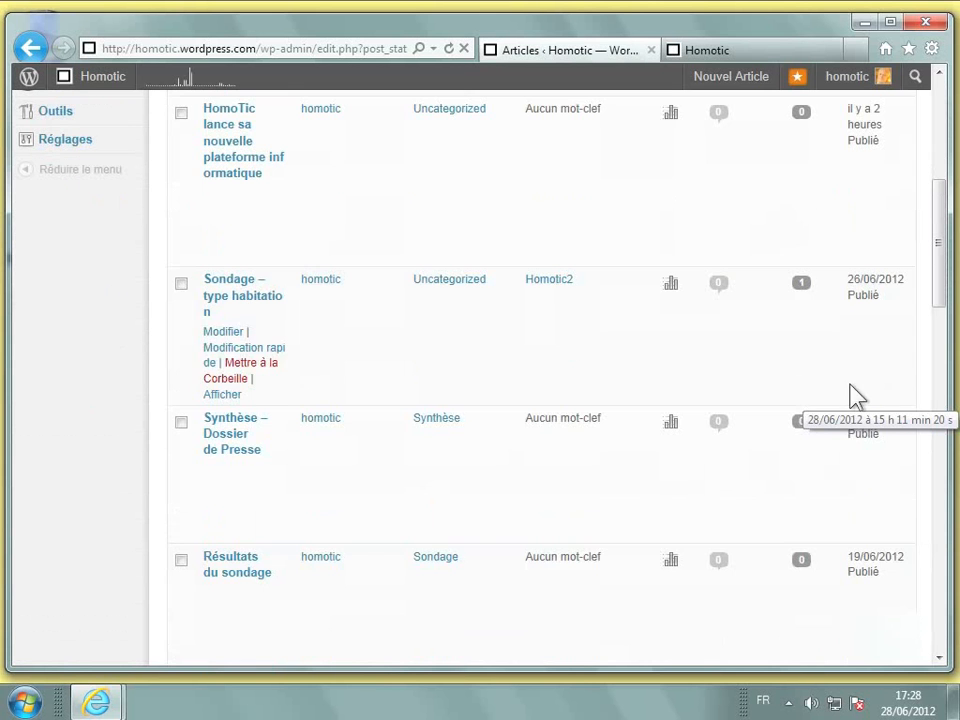
{"action": "left_click", "coordinate": [229, 432]}
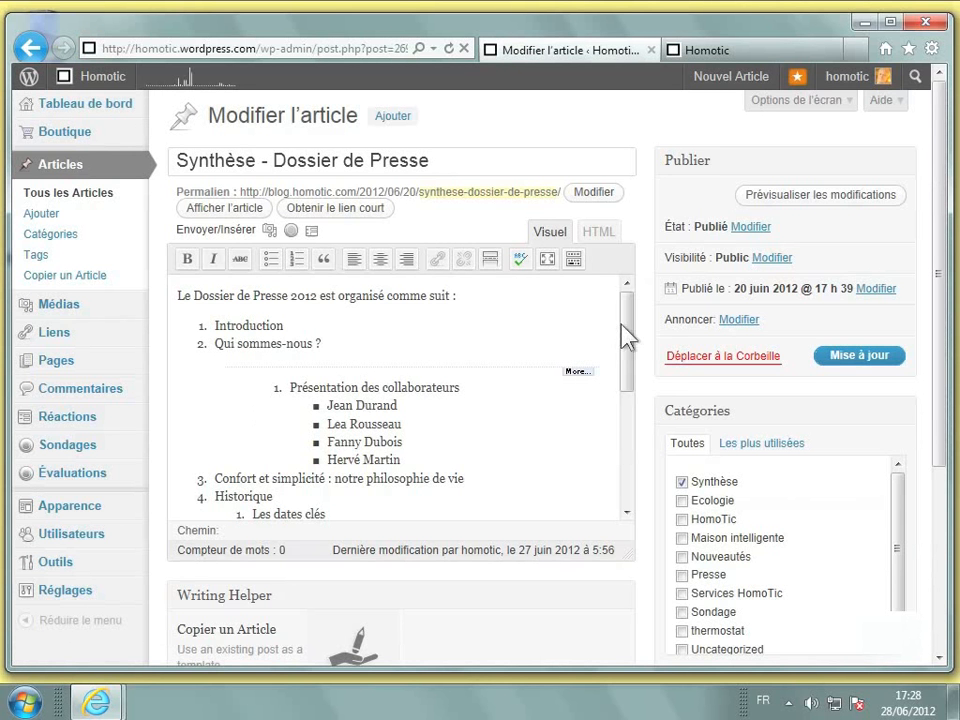
Step: Set the article's publication date to 28 June 2012 at 16:30 and update the article
{"action": "left_click", "coordinate": [876, 289]}
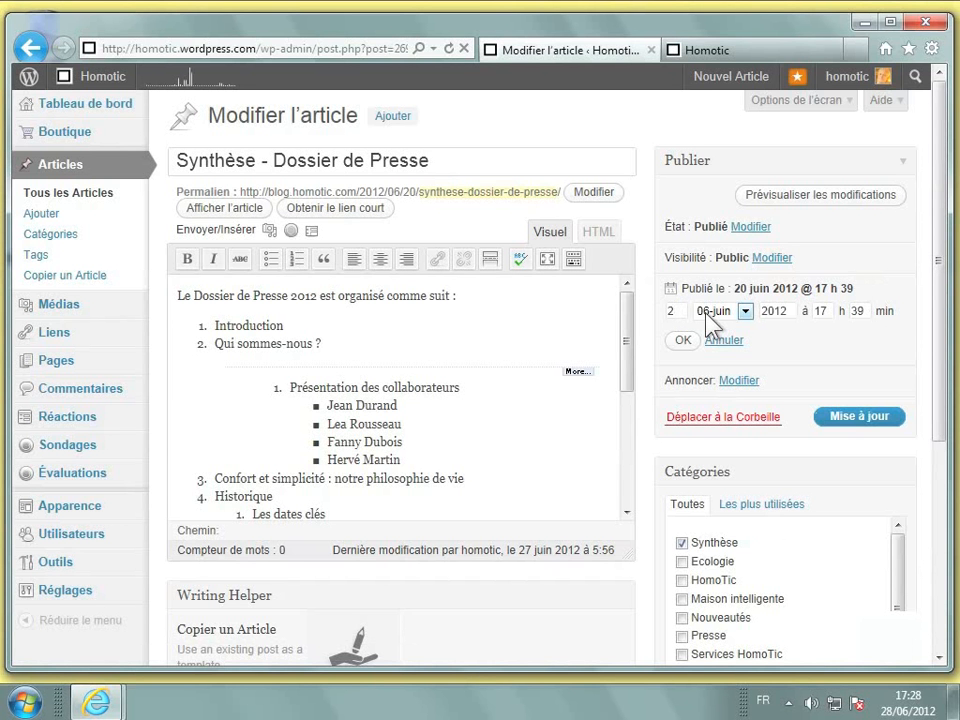
{"action": "double_click", "coordinate": [820, 311]}
{"action": "type", "text": "16"}
{"action": "double_click", "coordinate": [857, 311]}
{"action": "type", "text": "30"}
{"action": "left_click", "coordinate": [684, 341]}
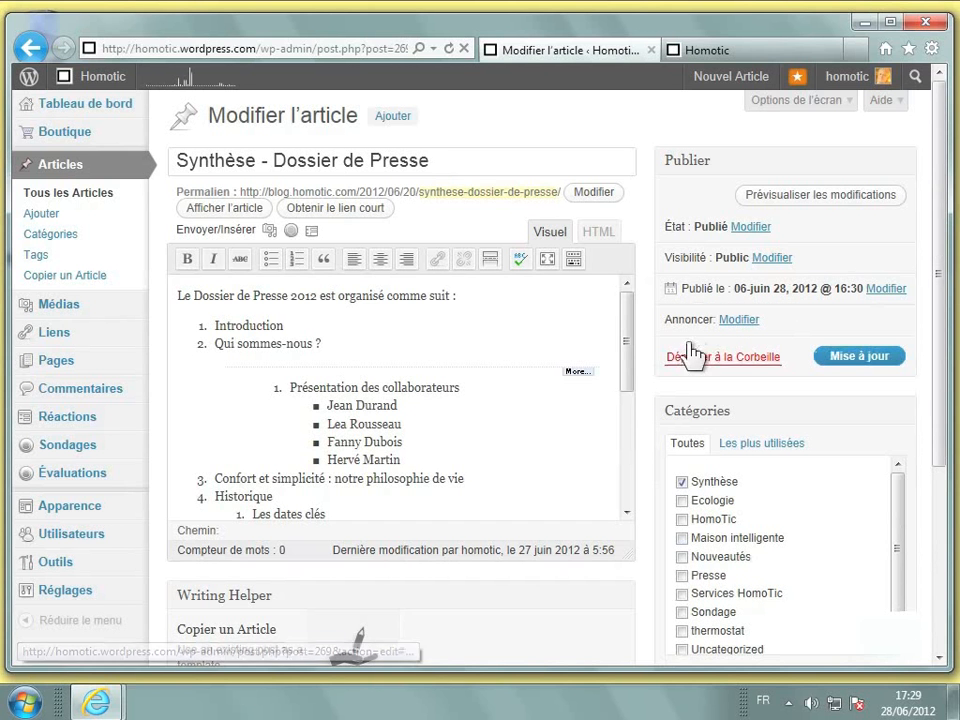
{"action": "left_click", "coordinate": [852, 366]}
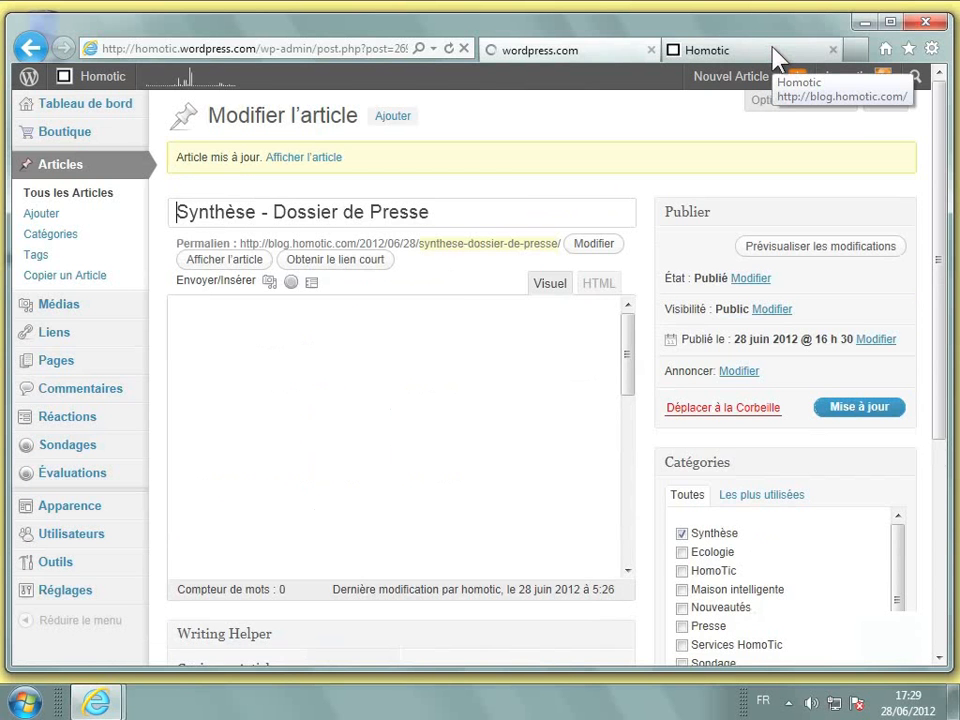
Step: Reload the public blog's home page and check where the "Synthèse – Dossier de Presse" article appears
{"action": "left_click", "coordinate": [775, 56]}
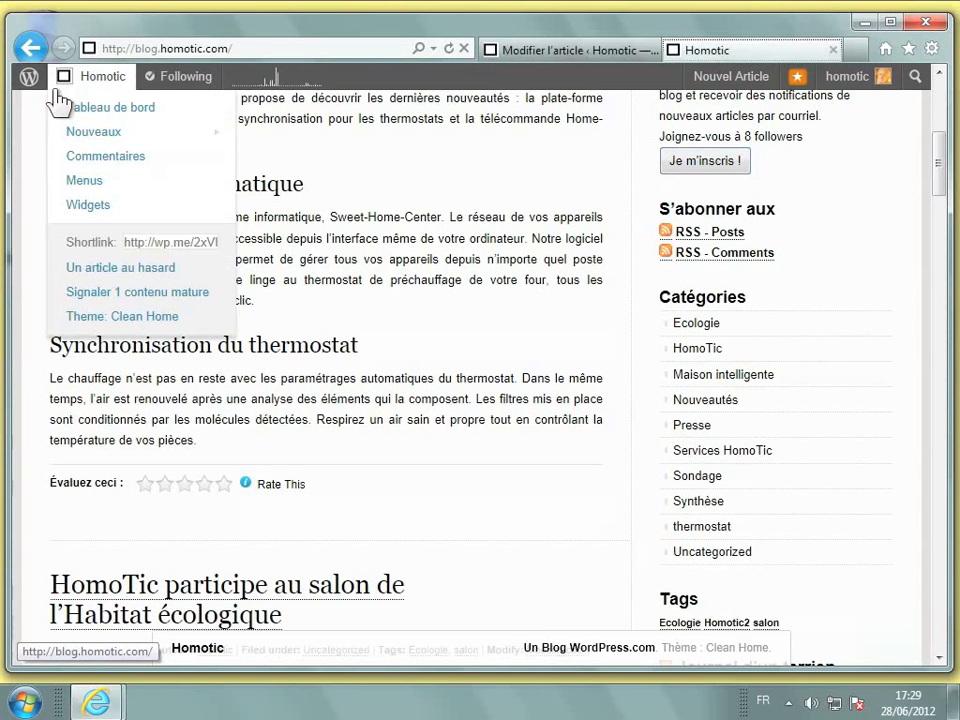
{"action": "left_click", "coordinate": [449, 48]}
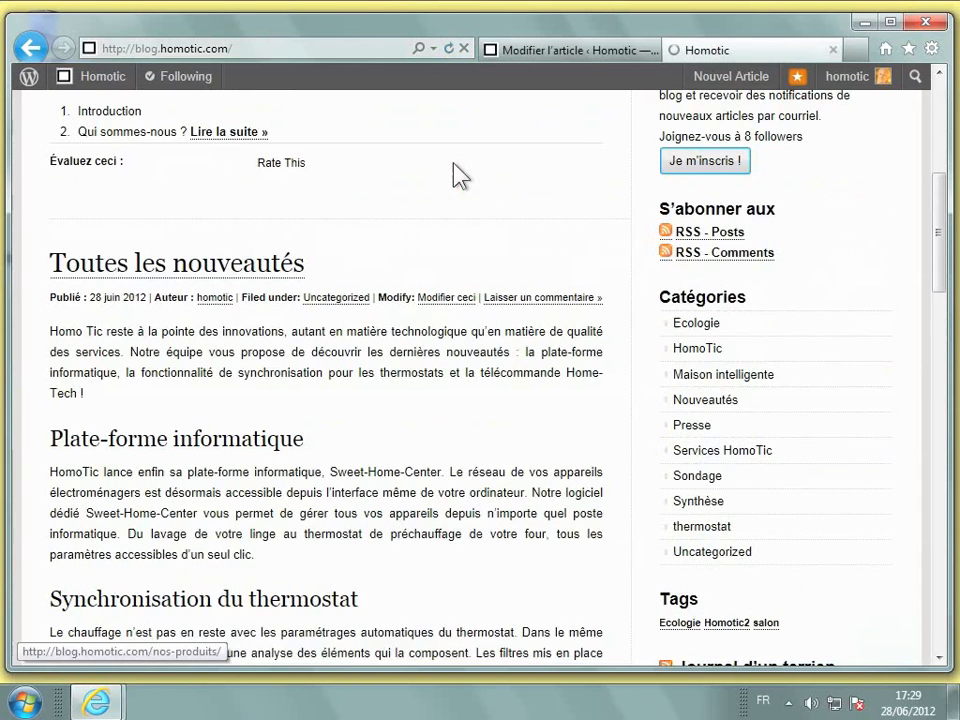
{"action": "scroll", "coordinate": [456, 176], "scroll_direction": "up", "scroll_amount": 3}
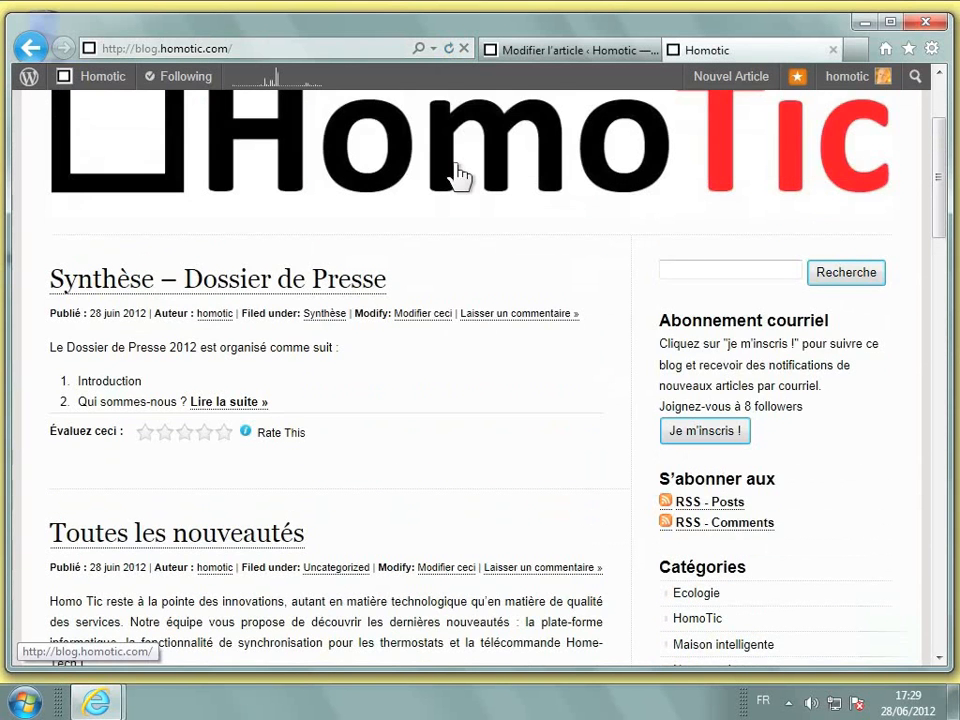
Step: Return to the blog administration, display the list of all articles, and open the sharing settings
{"action": "left_click", "coordinate": [519, 58]}
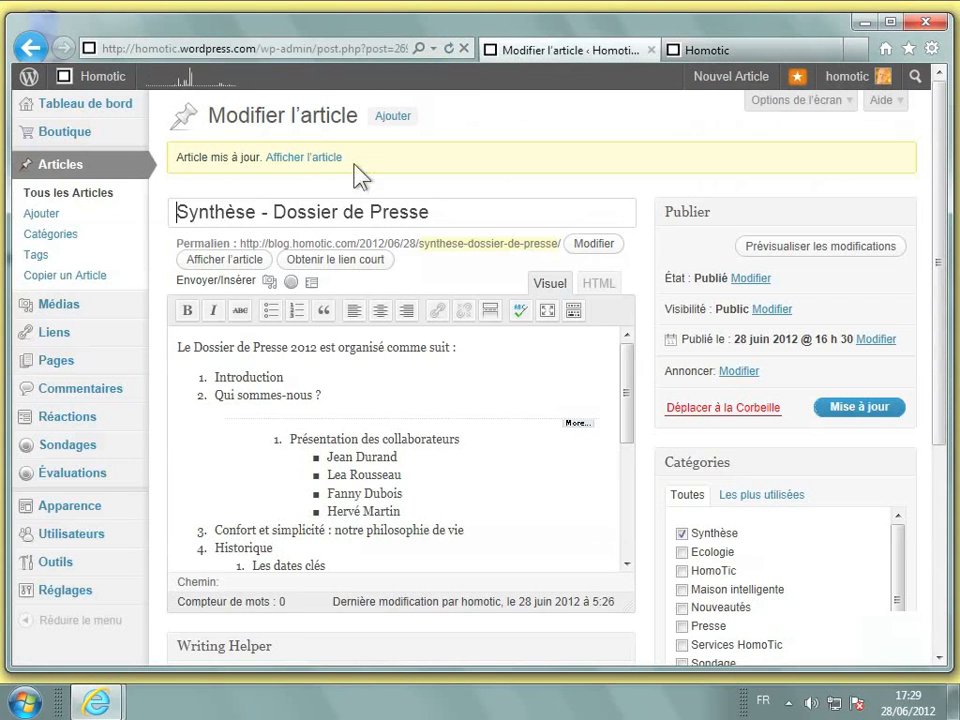
{"action": "left_click", "coordinate": [87, 202]}
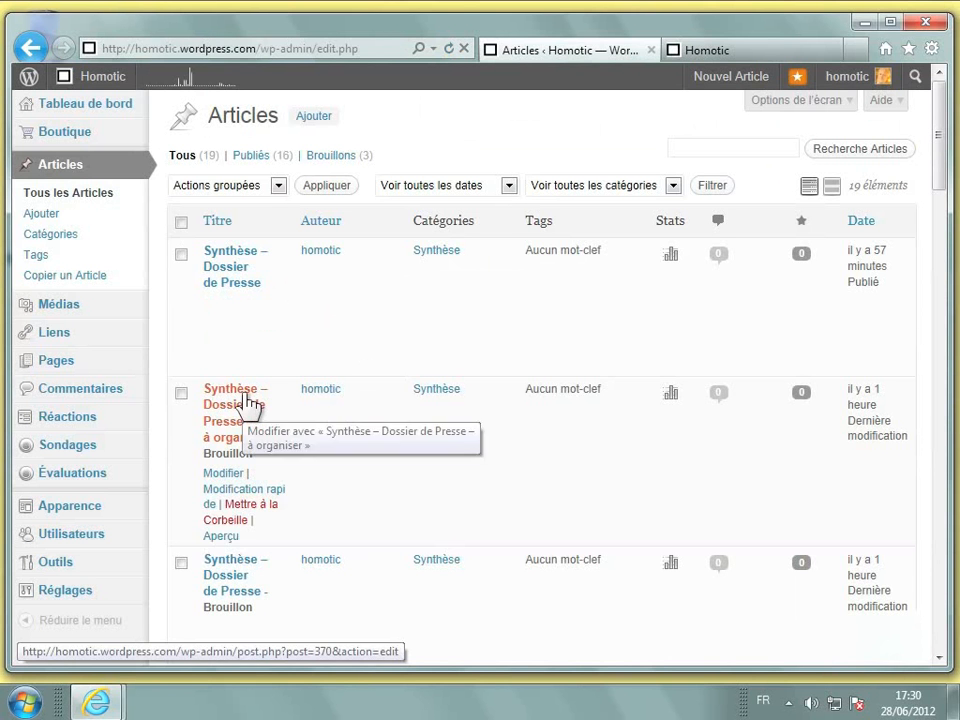
{"action": "mouse_move", "coordinate": [68, 600]}
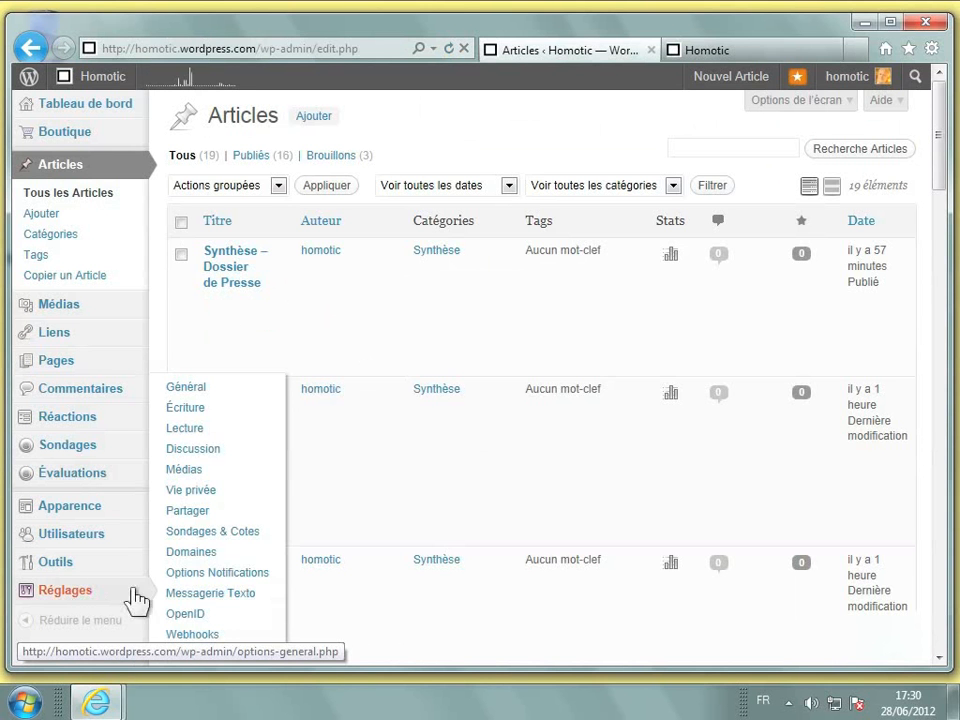
{"action": "left_click", "coordinate": [200, 524]}
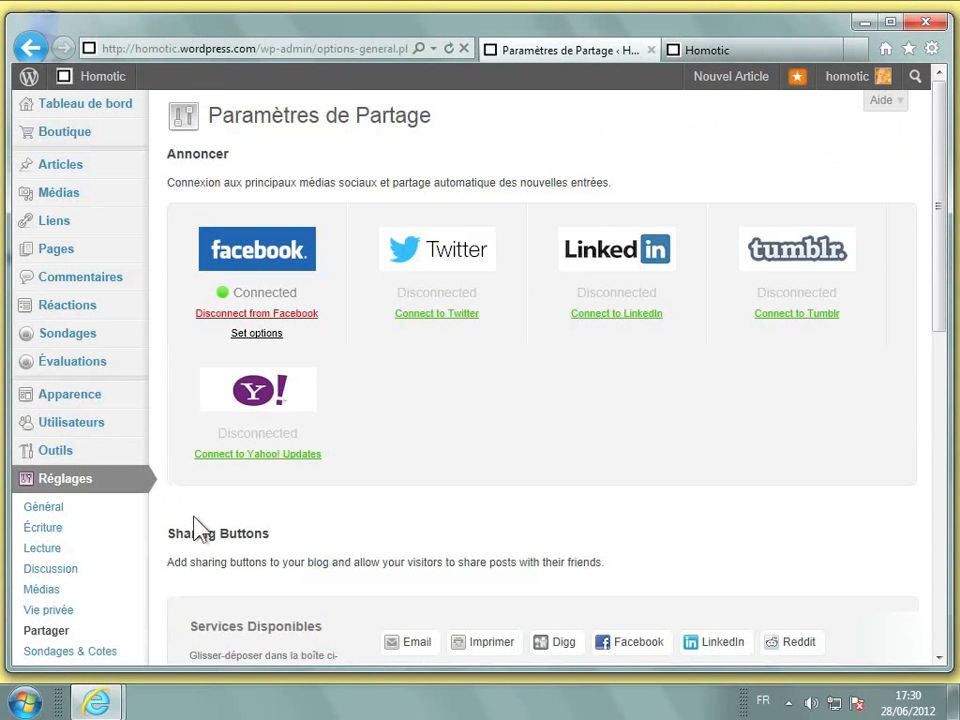
Step: Add the Email, Imprimer and Facebook services to the group under the Plus button and save the sharing settings
{"action": "scroll", "coordinate": [580, 378], "scroll_direction": "down", "scroll_amount": 3}
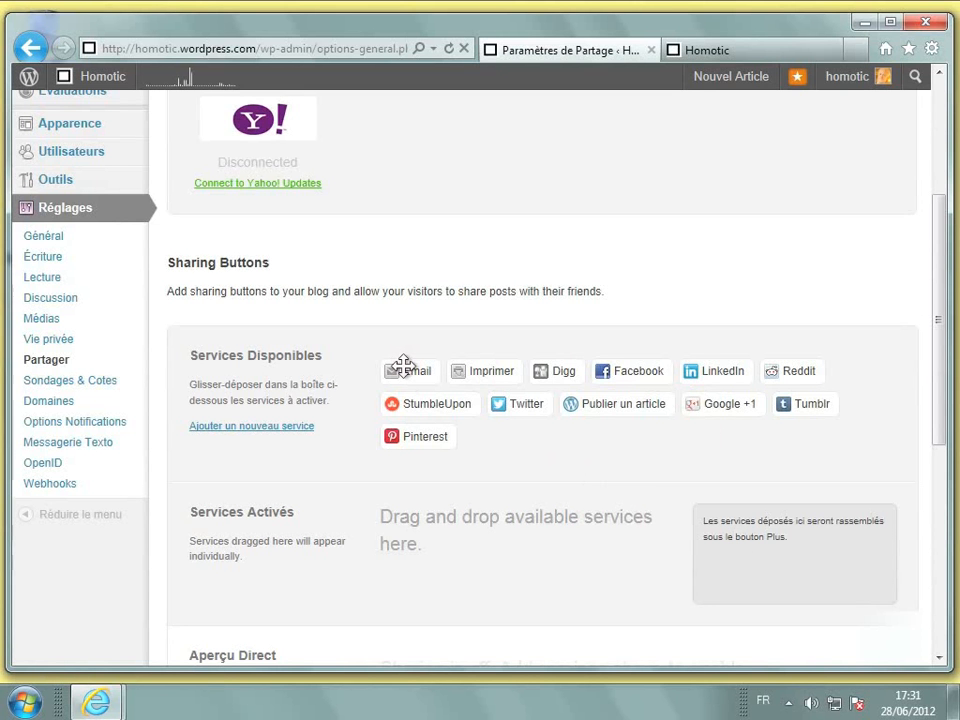
{"action": "left_click_drag", "start_coordinate": [403, 363], "coordinate": [729, 527]}
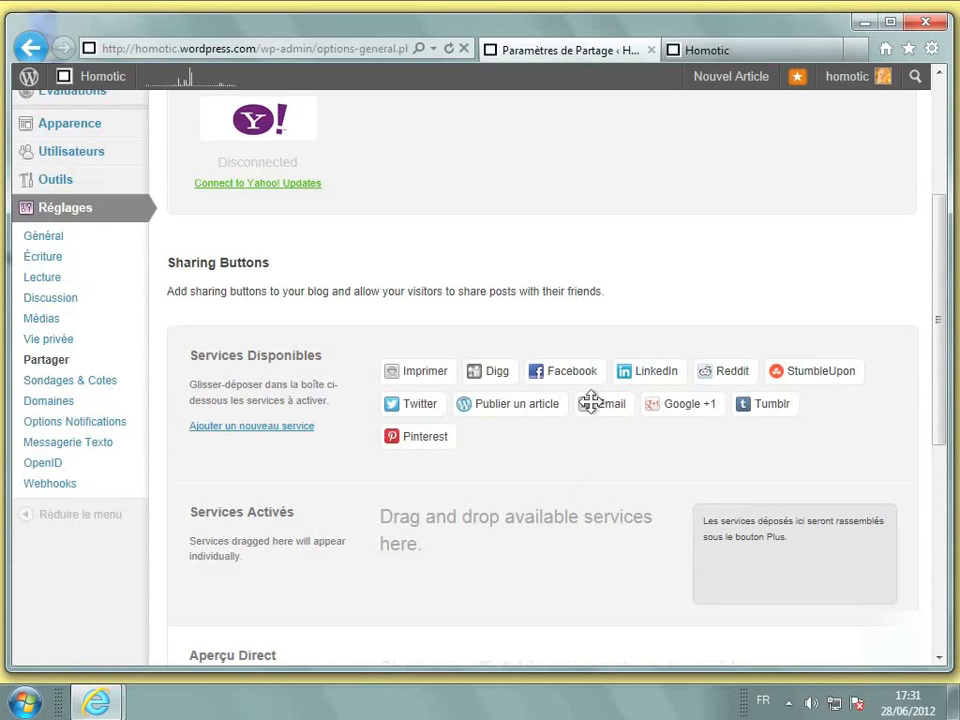
{"action": "left_click_drag", "start_coordinate": [590, 401], "coordinate": [813, 568]}
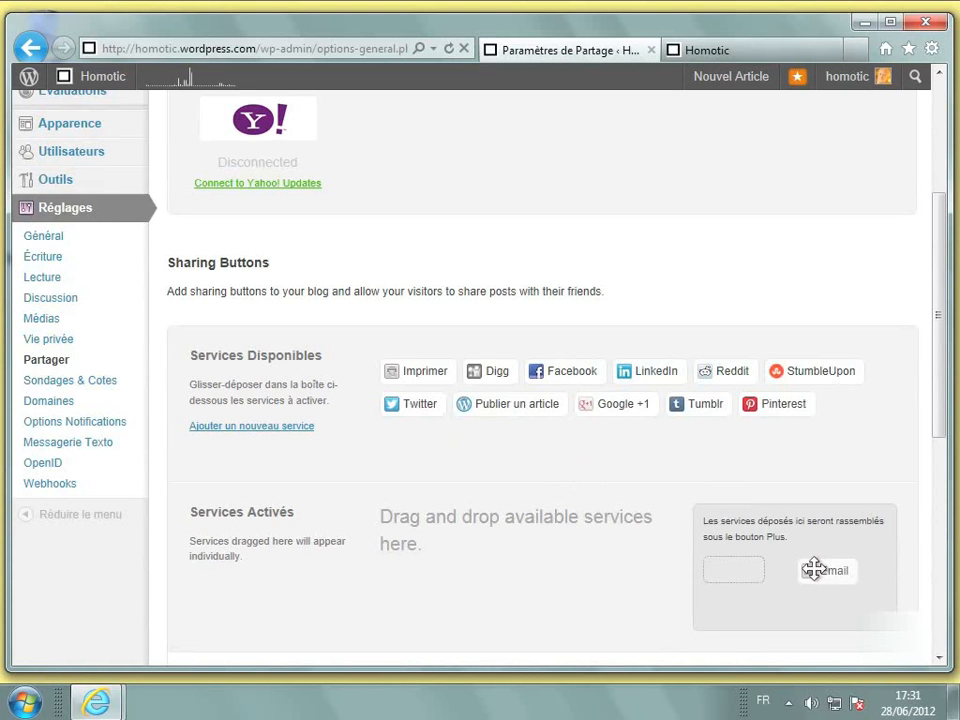
{"action": "left_click_drag", "start_coordinate": [813, 568], "coordinate": [814, 578]}
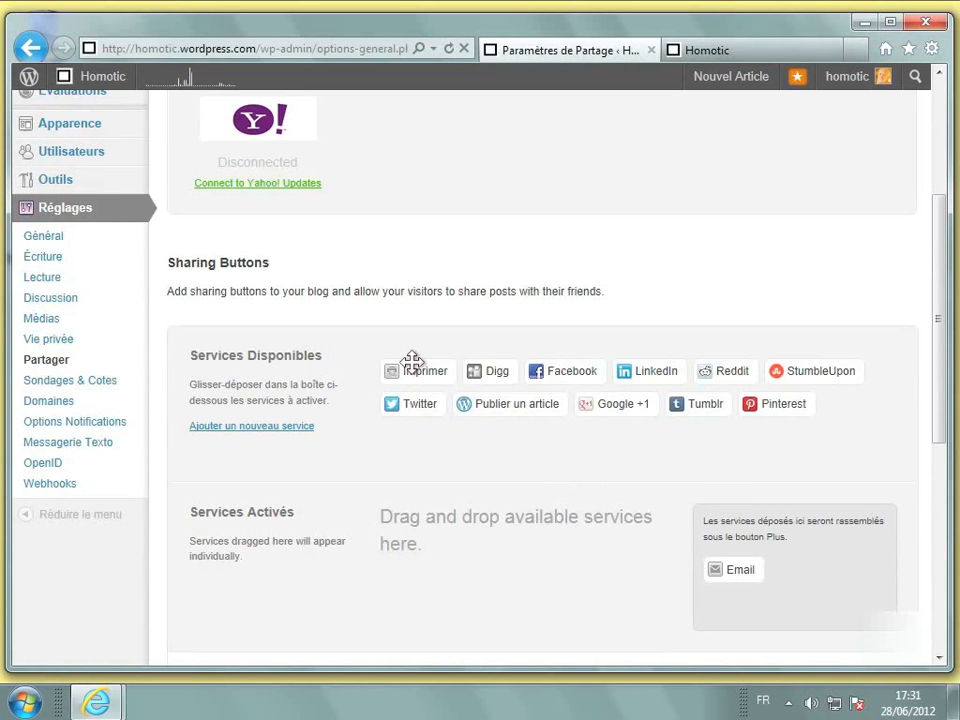
{"action": "left_click_drag", "start_coordinate": [412, 362], "coordinate": [793, 565]}
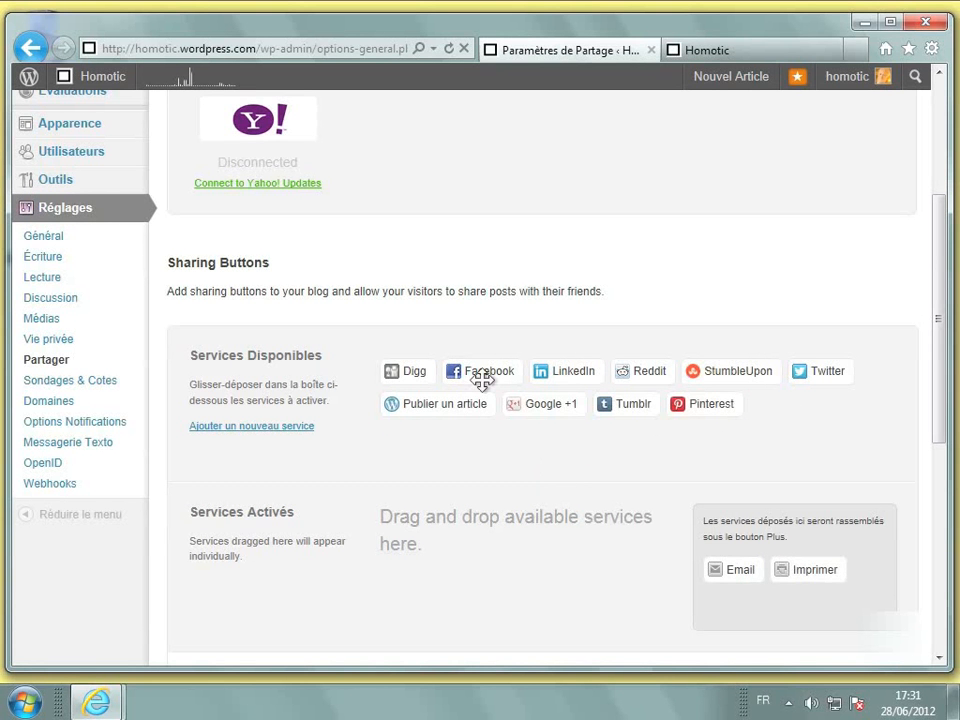
{"action": "left_click_drag", "start_coordinate": [482, 378], "coordinate": [754, 611]}
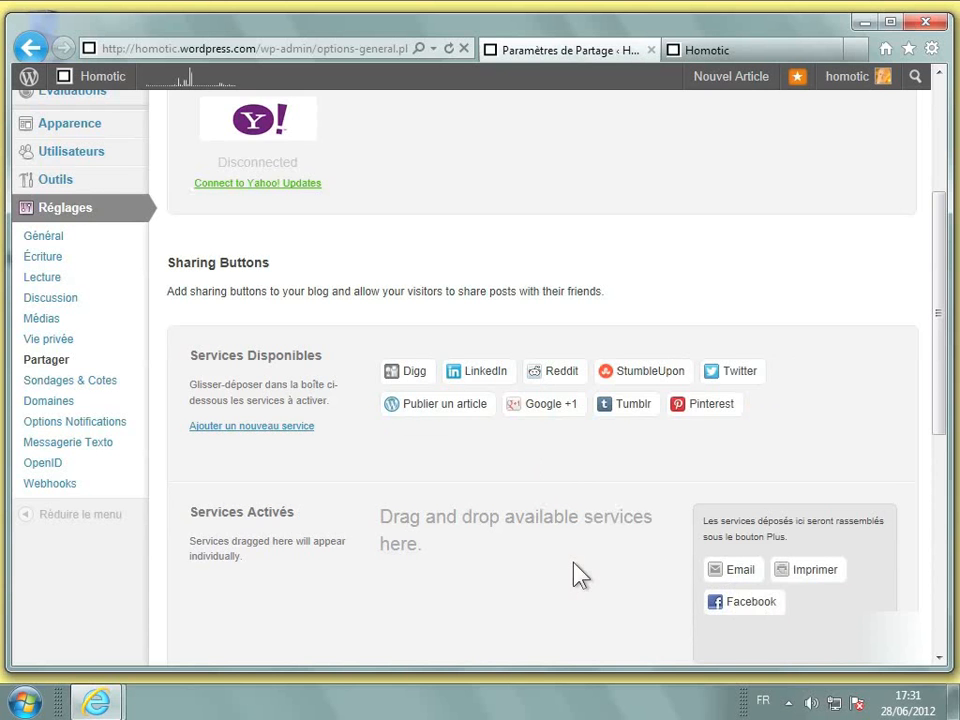
{"action": "scroll", "coordinate": [581, 576], "scroll_direction": "down", "scroll_amount": 4}
{"action": "scroll", "coordinate": [581, 576], "scroll_direction": "down", "scroll_amount": 2}
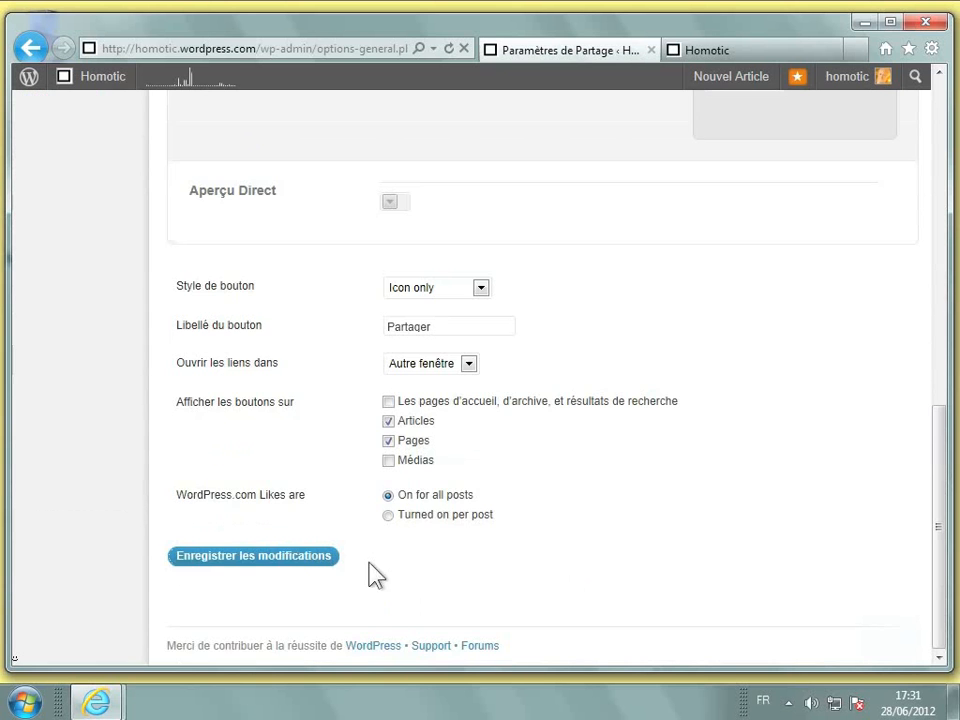
{"action": "left_click", "coordinate": [308, 568]}
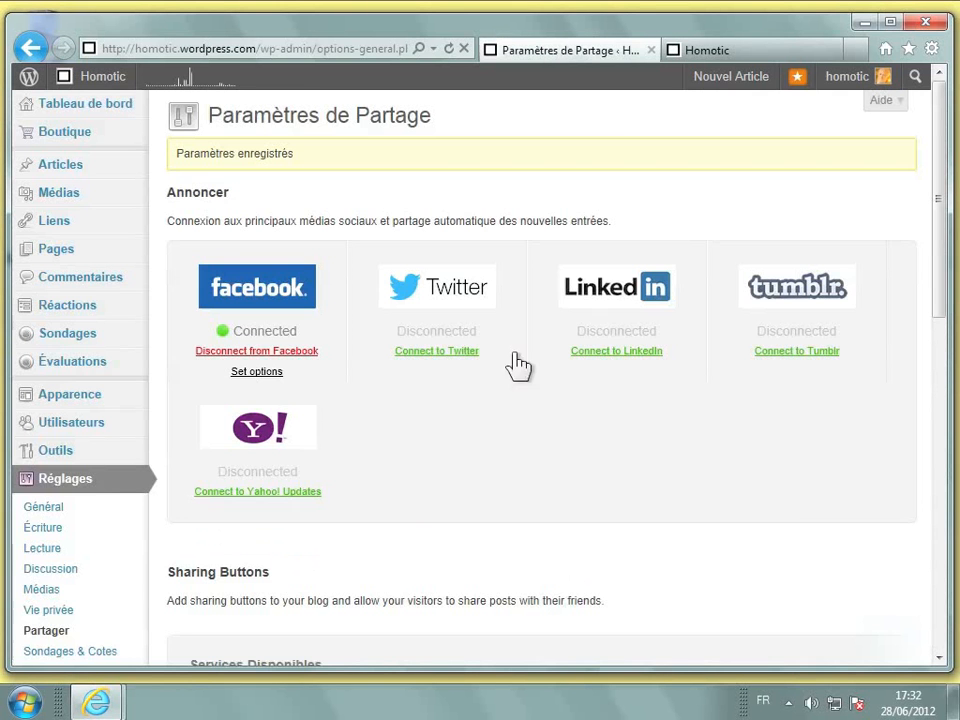
Step: Reload the public blog, open the full "Synthèse – Dossier de Presse" article, and display its sharing options
{"action": "left_click", "coordinate": [707, 50]}
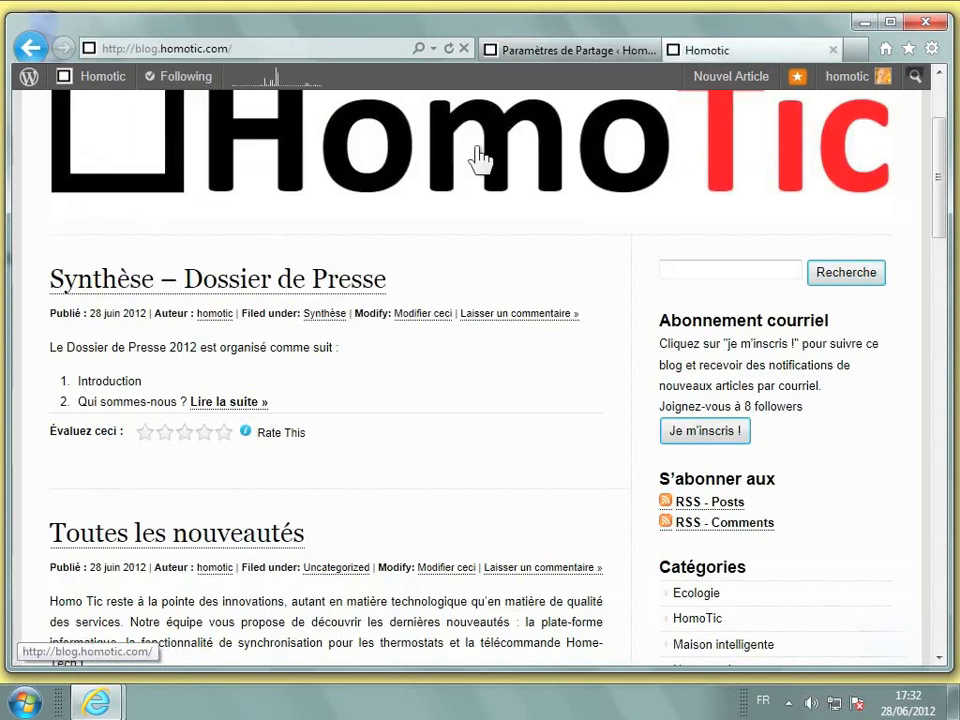
{"action": "left_click", "coordinate": [448, 48]}
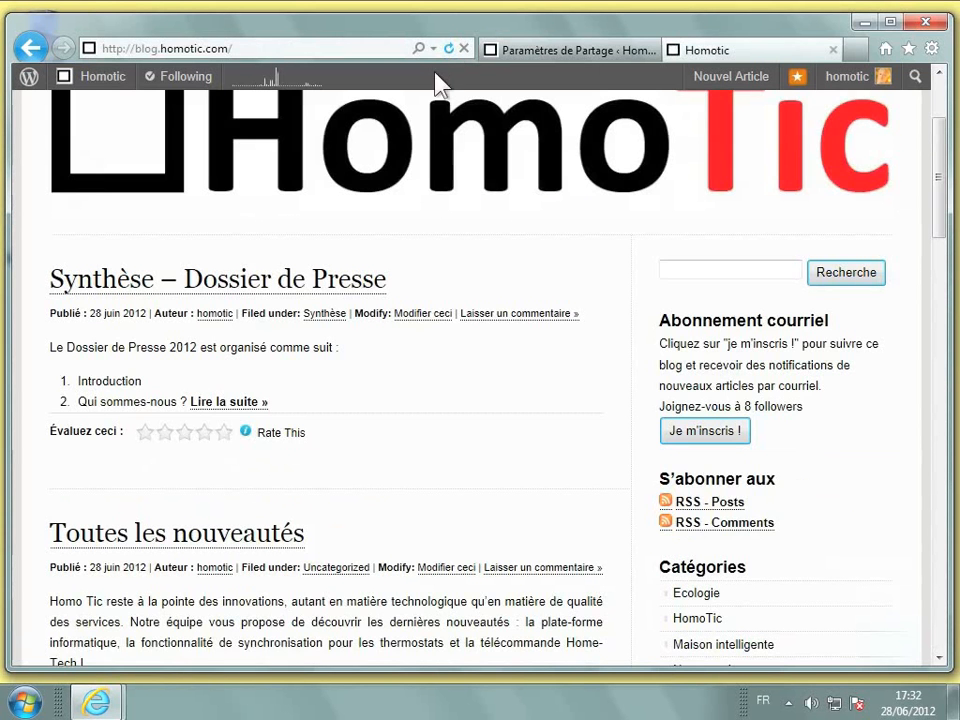
{"action": "left_click", "coordinate": [251, 404]}
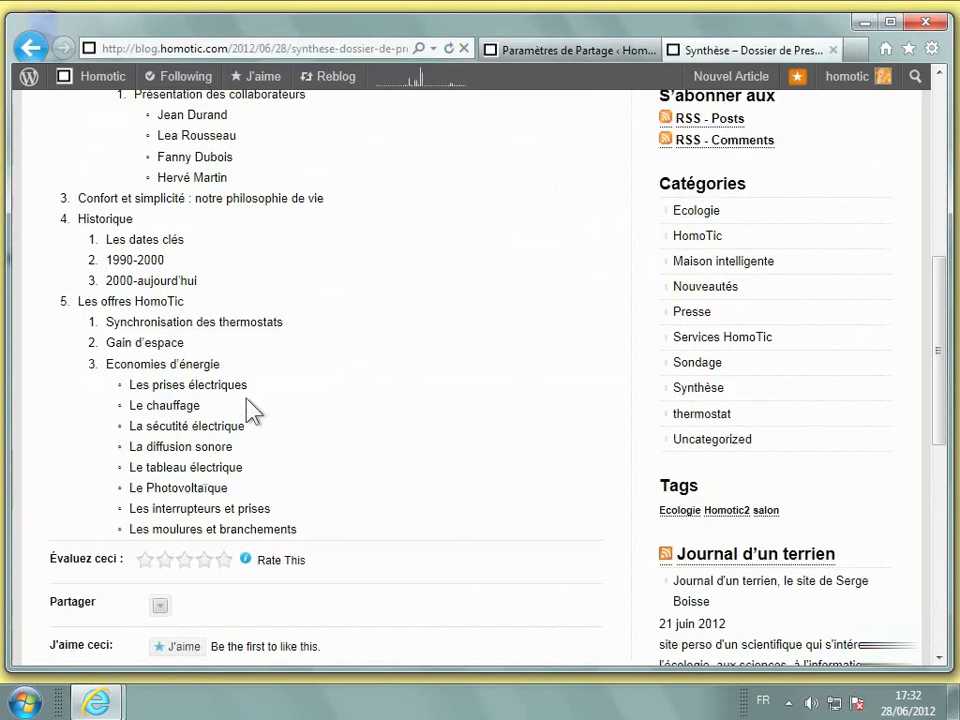
{"action": "scroll", "coordinate": [252, 410], "scroll_direction": "down", "scroll_amount": 1}
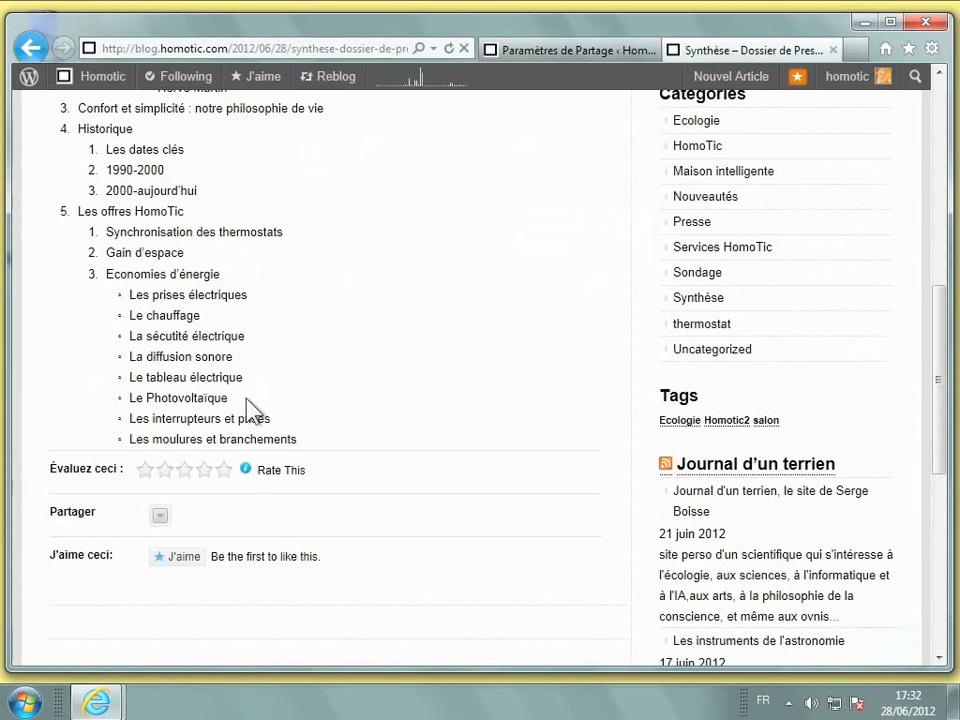
{"action": "left_click", "coordinate": [160, 515]}
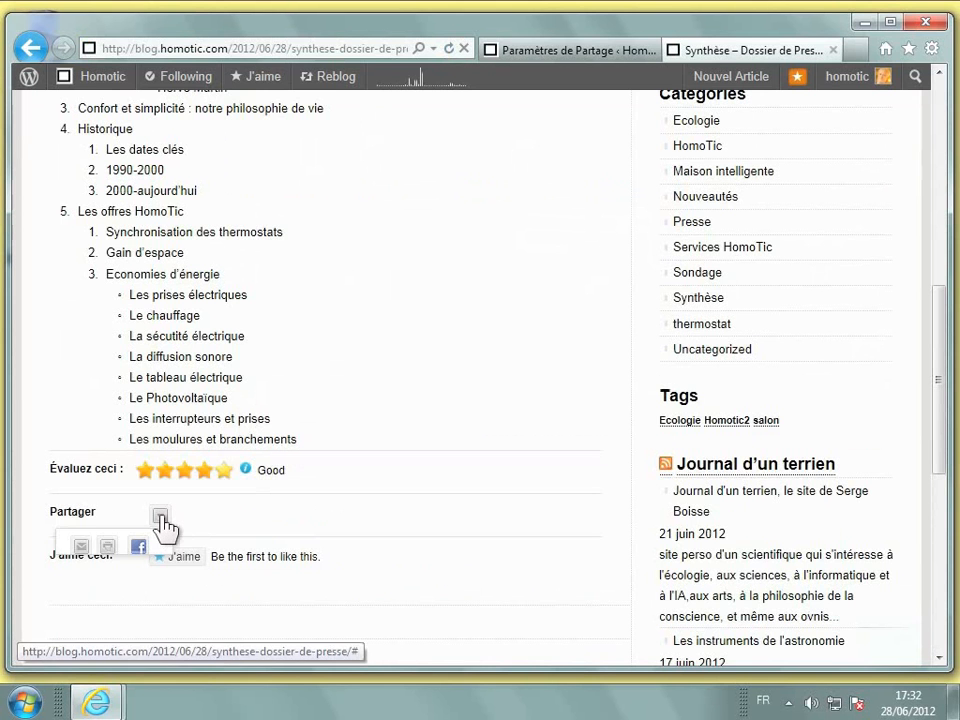